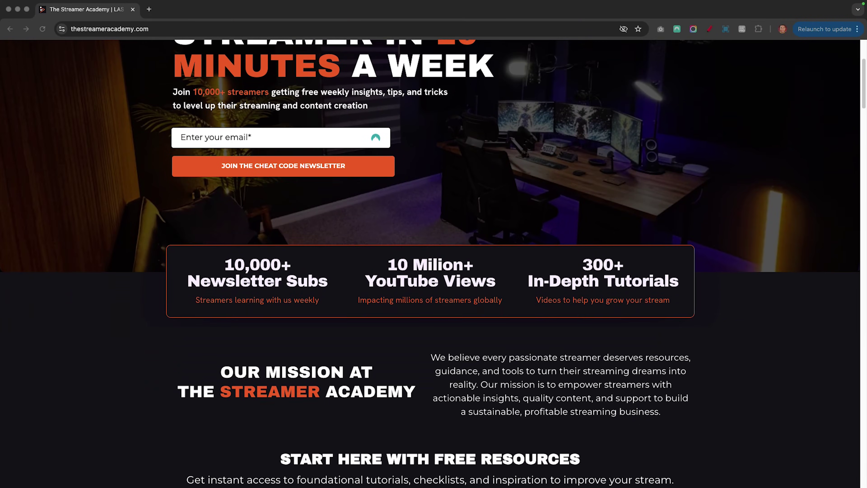
Scroll the homepage down to the free resources cards with YouTube tutorials and the Streamer Checklist.
scroll(434, 244, "down", 8)
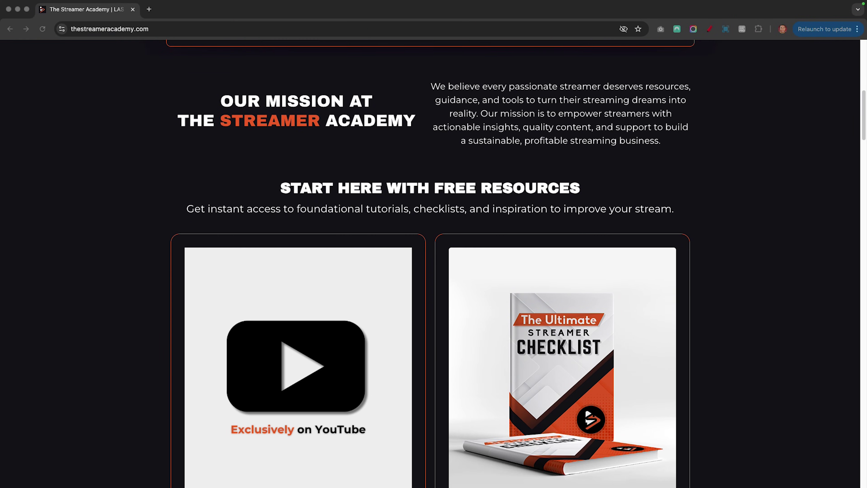
scroll(434, 244, "down", 5)
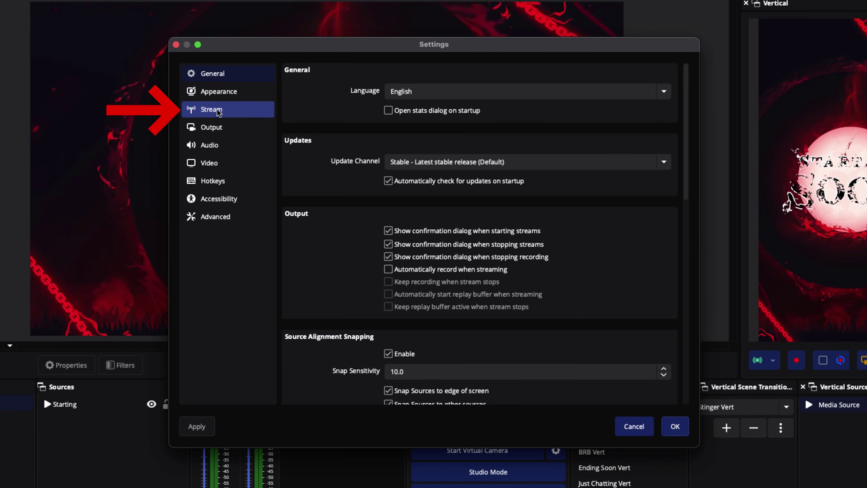
Set the Stream service to YouTube - RTMPS and choose Connect Account (recommended).
left_click(219, 110)
left_click(403, 78)
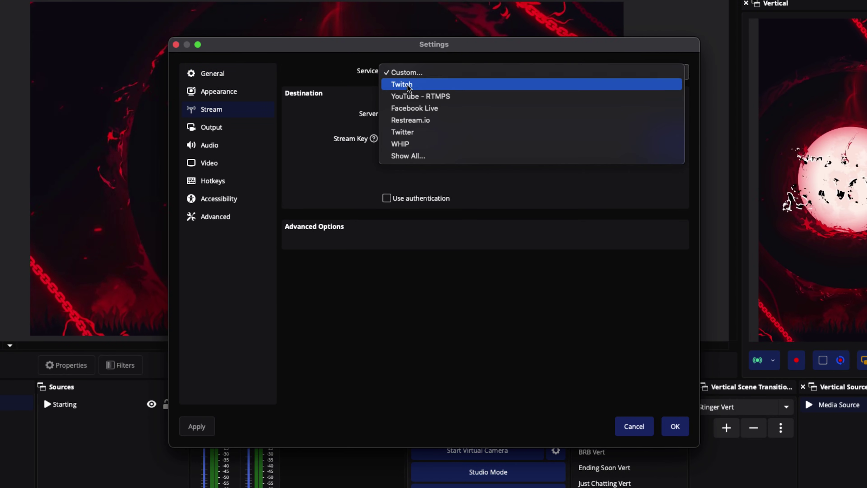
left_click(448, 99)
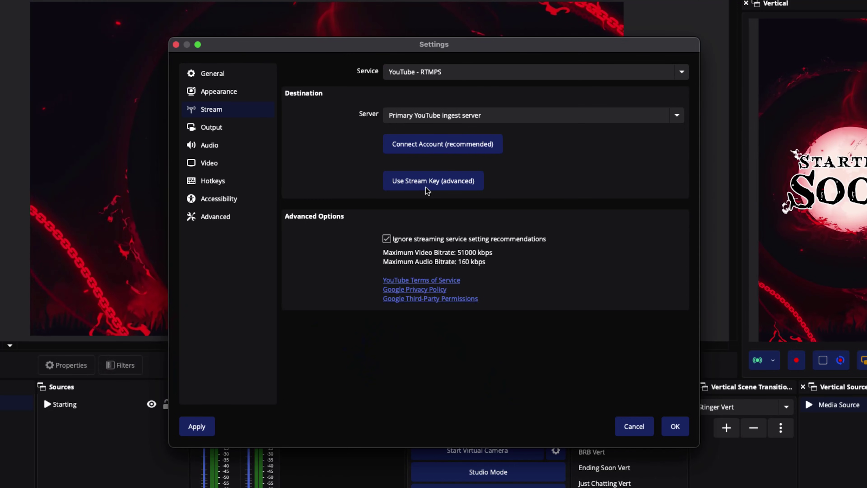
left_click(433, 144)
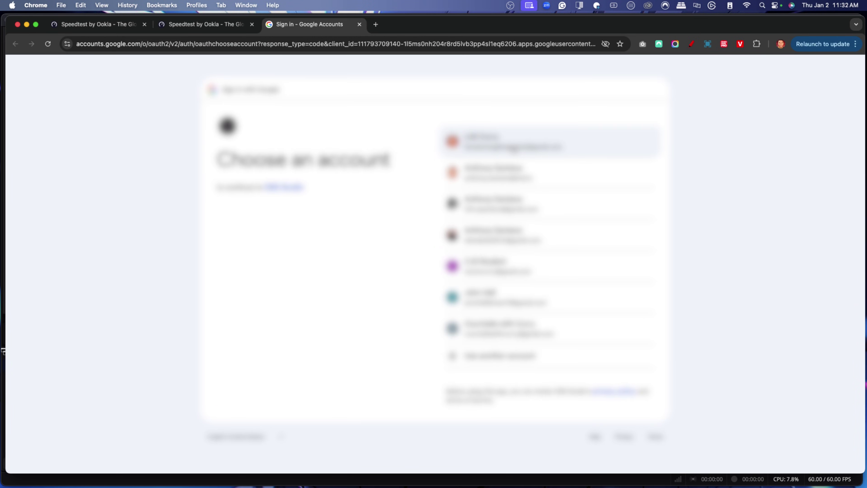
Authorize OBS with the first listed Google account, then return to OBS Studio.
left_click(513, 149)
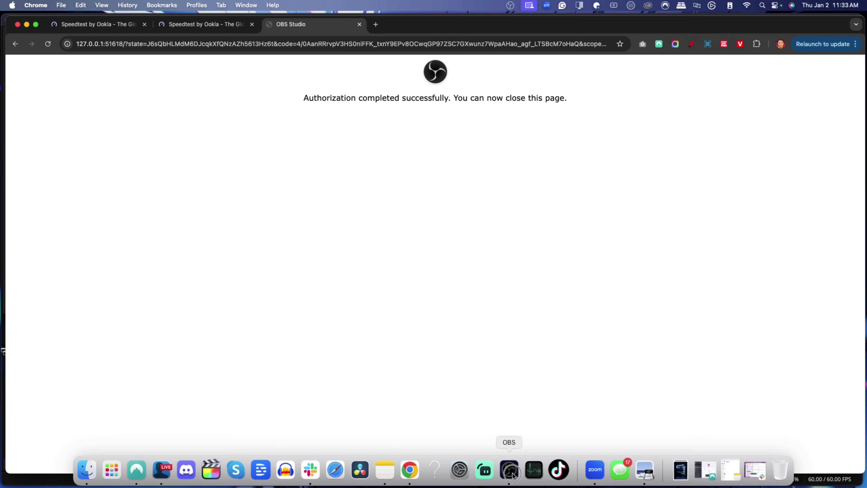
left_click(509, 470)
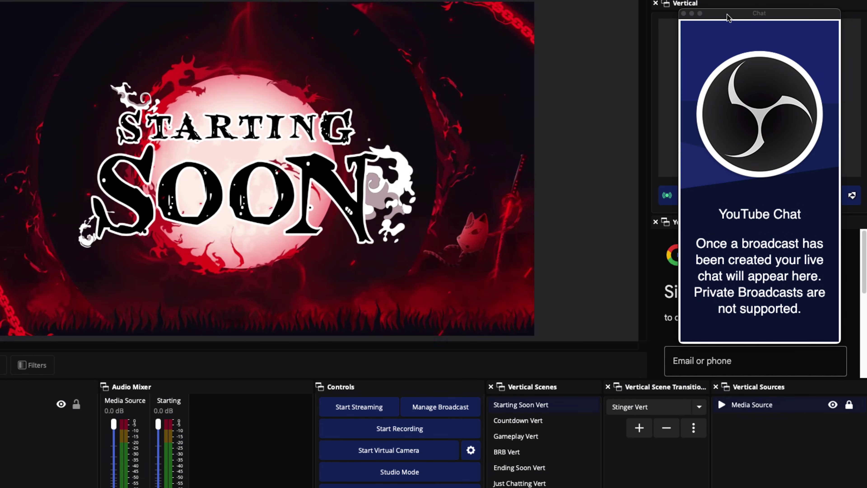
Dock the YouTube Chat window at the top left and narrow it to widen the preview.
left_click_drag(729, 18, 23, 37)
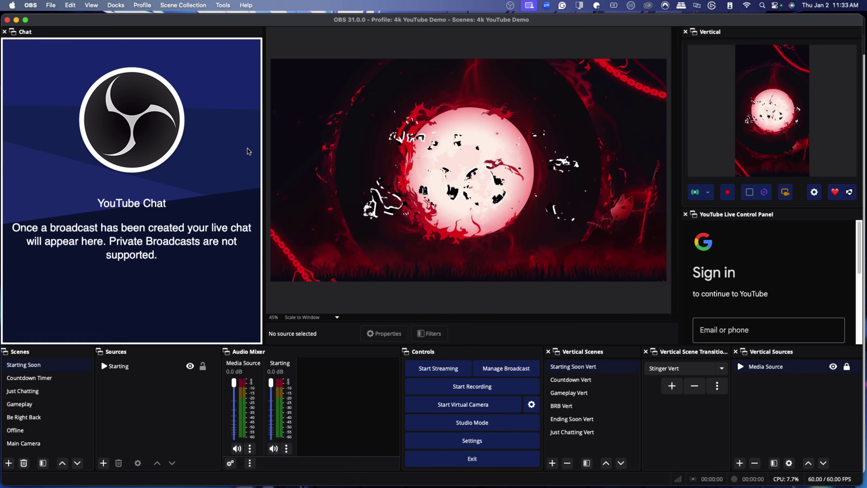
left_click_drag(263, 150, 197, 149)
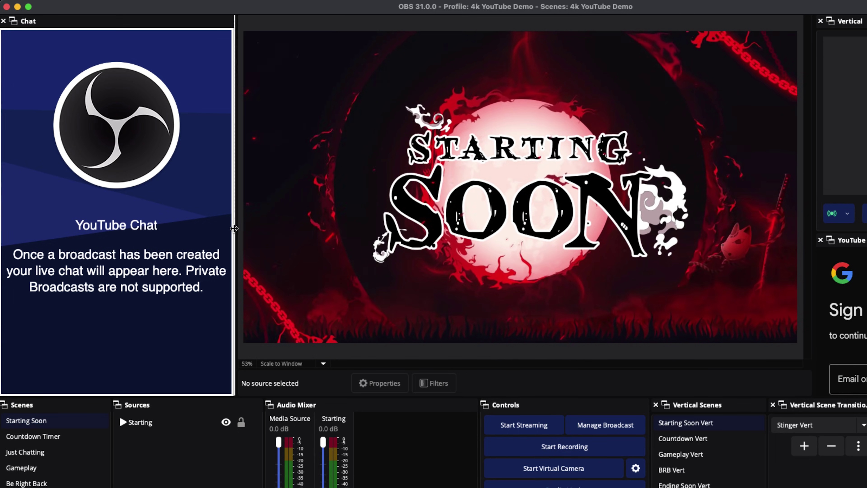
left_click_drag(229, 227, 99, 152)
left_click(96, 149)
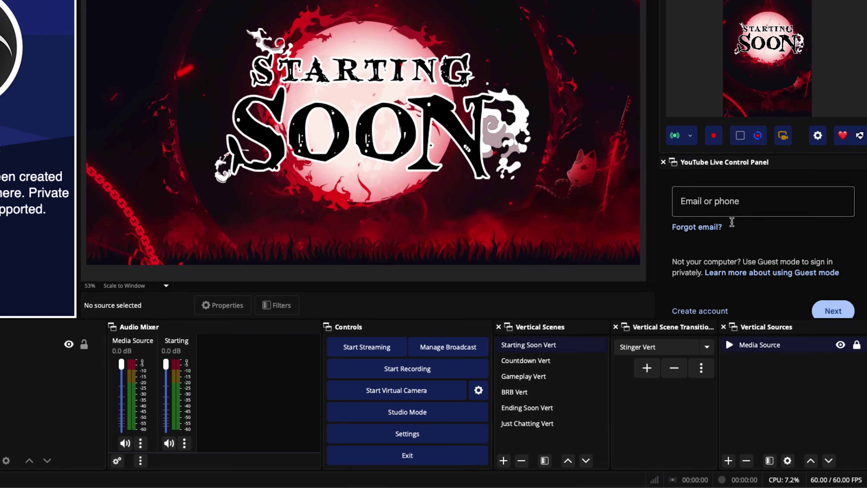
scroll(732, 222, "up", 3)
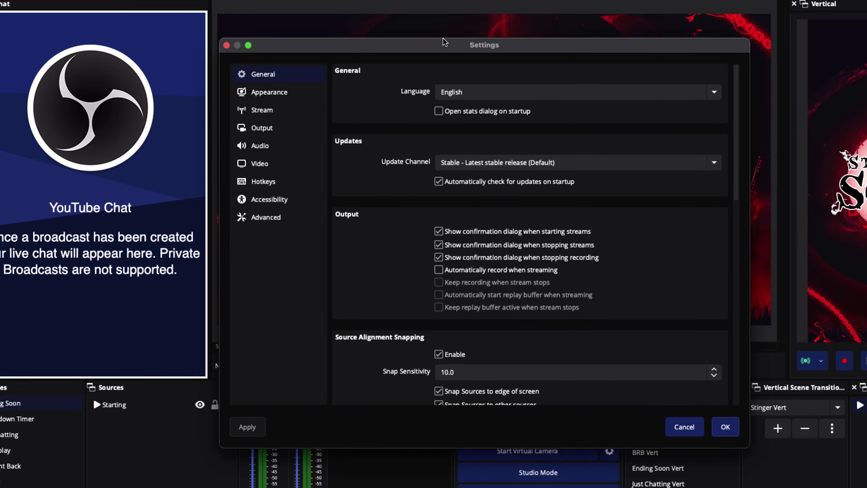
Switch the Settings dialog to the Output page.
left_click(236, 127)
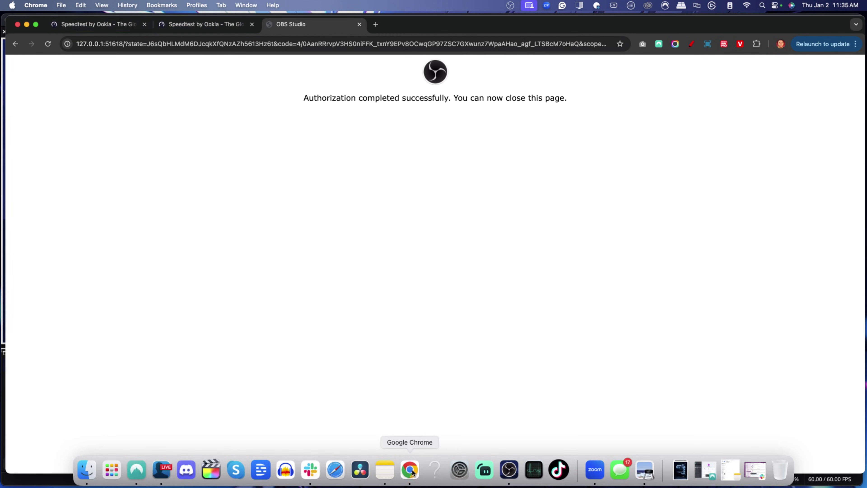
Check the Speedtest tabs showing 939.36 Mbps down and 939.70 Mbps up, then go back to OBS settings.
left_click(185, 27)
left_click(121, 28)
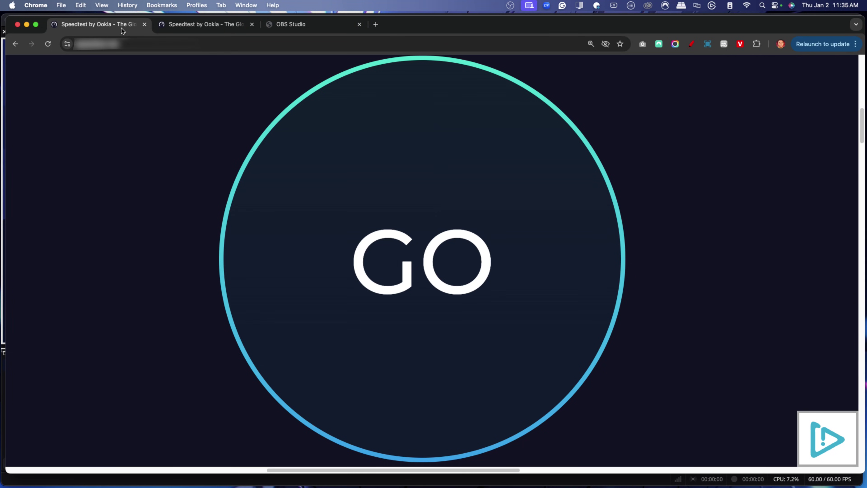
left_click(179, 26)
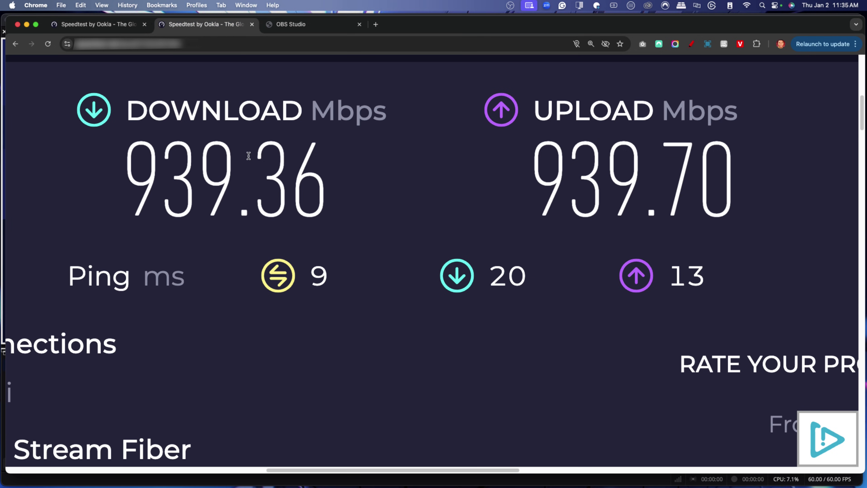
scroll(607, 128, "left", 1)
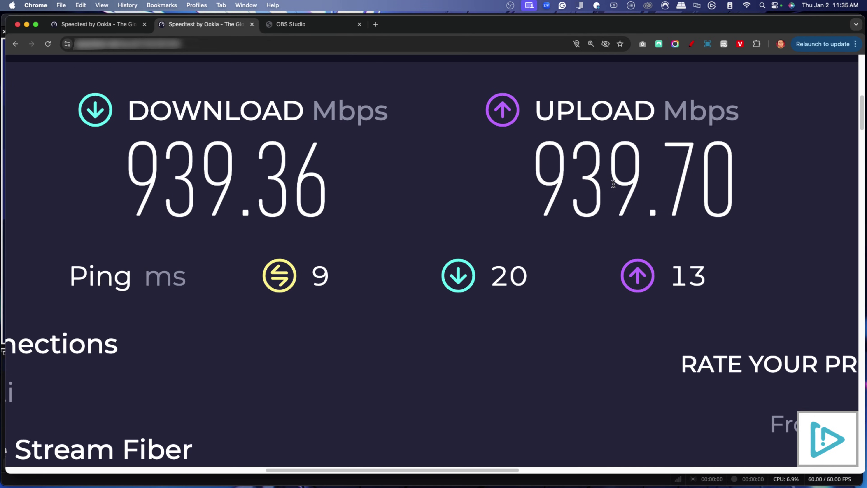
mouse_move(395, 486)
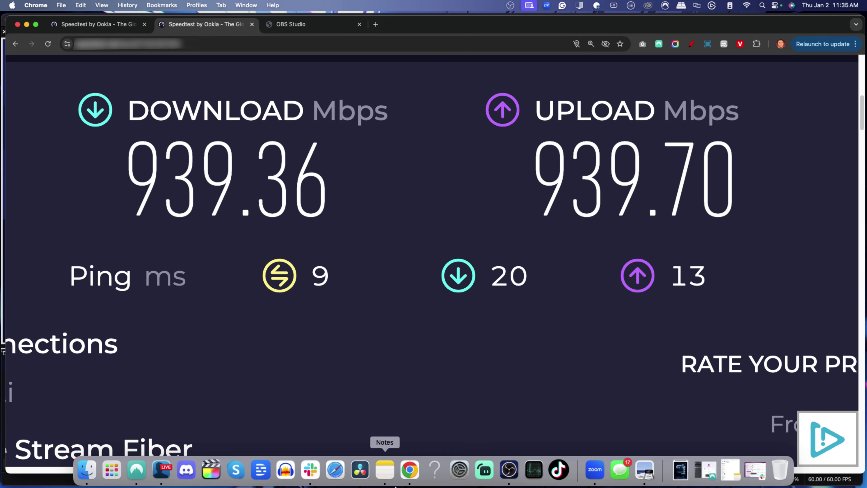
left_click(510, 471)
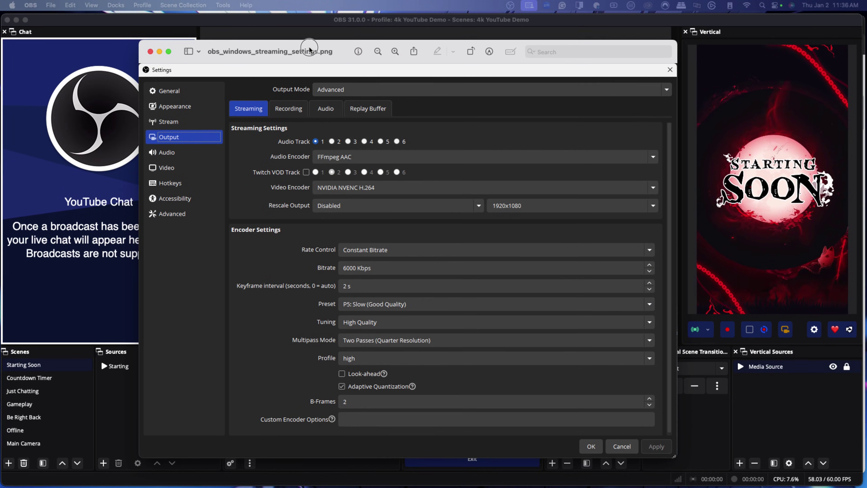
Use the Windows settings screenshot as reference and save the output settings (CBR, 6000 Kbps, 2 s keyframes, high profile).
left_click(310, 50)
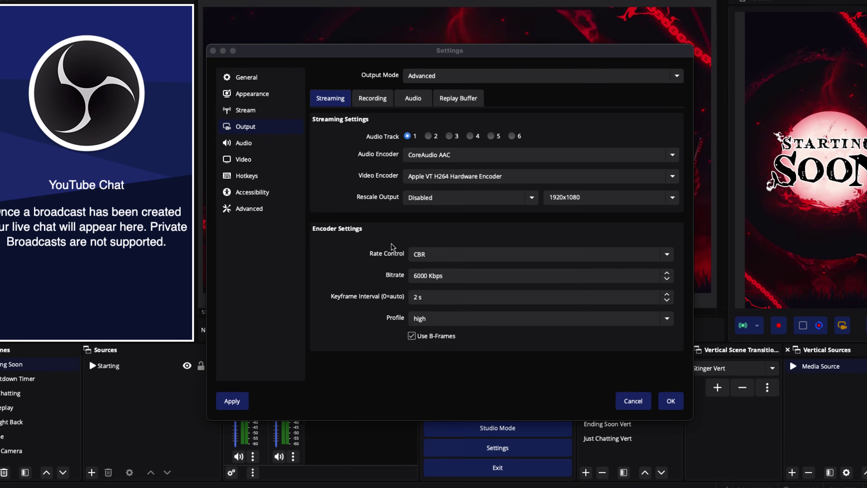
left_click(671, 401)
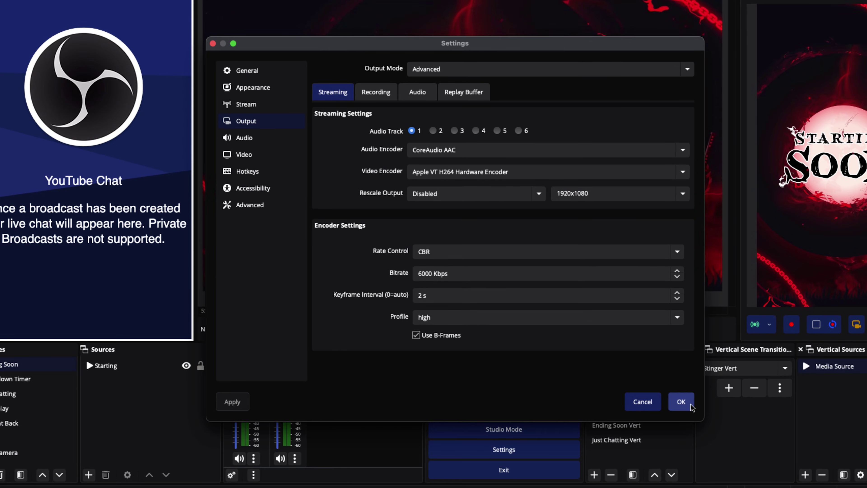
Set Mic/Auxiliary Audio to RODECaster Pro II Chat in Audio settings and save with OK.
left_click(511, 456)
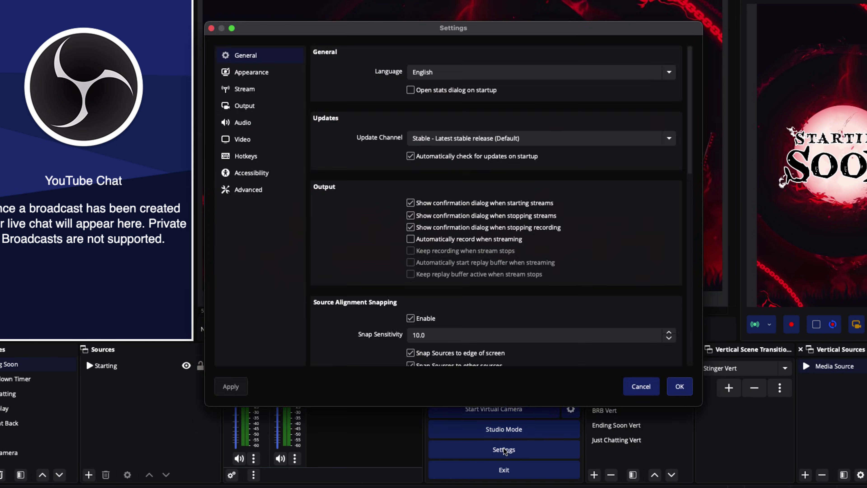
left_click(244, 124)
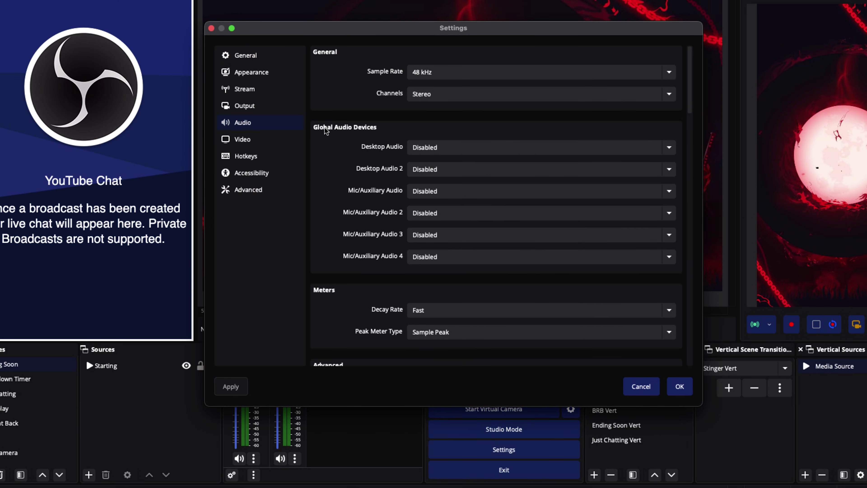
left_click(446, 150)
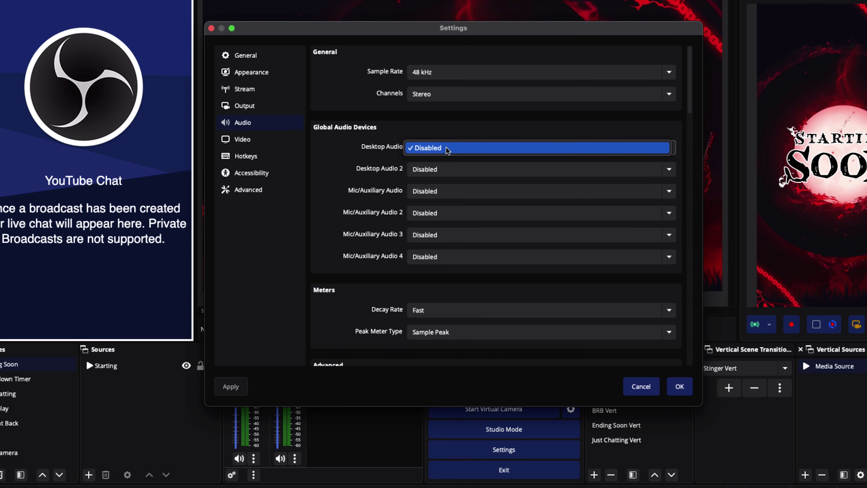
left_click(418, 192)
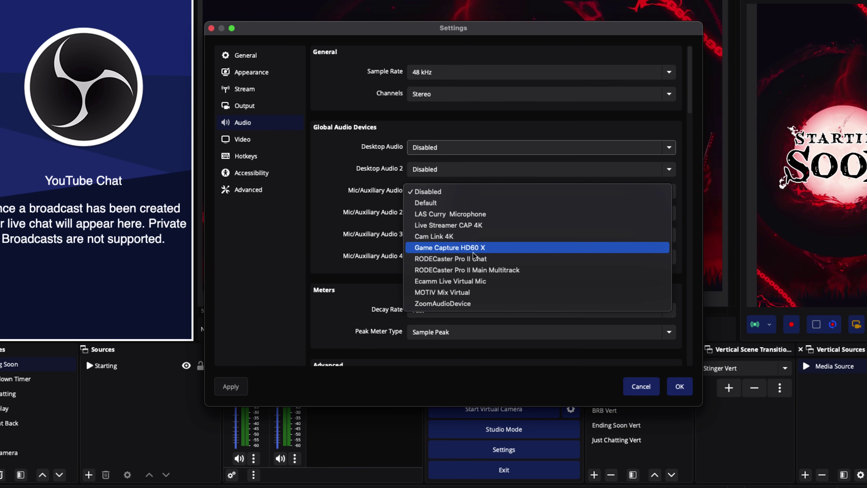
left_click(441, 259)
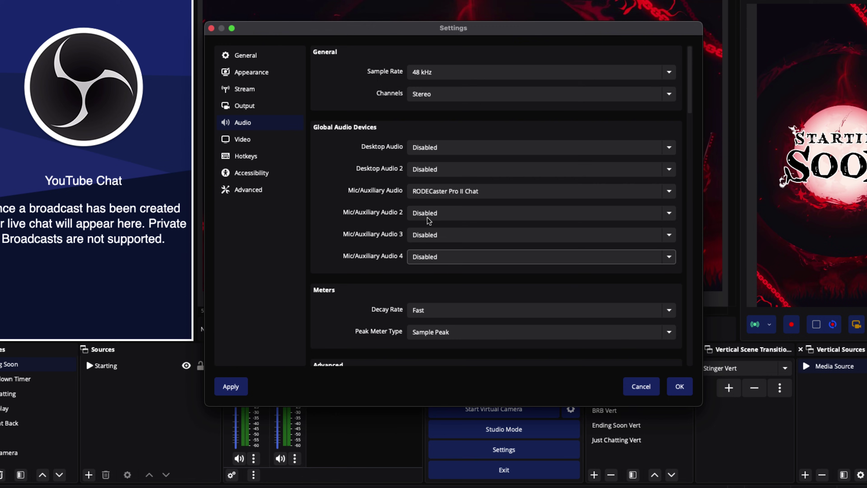
left_click(455, 194)
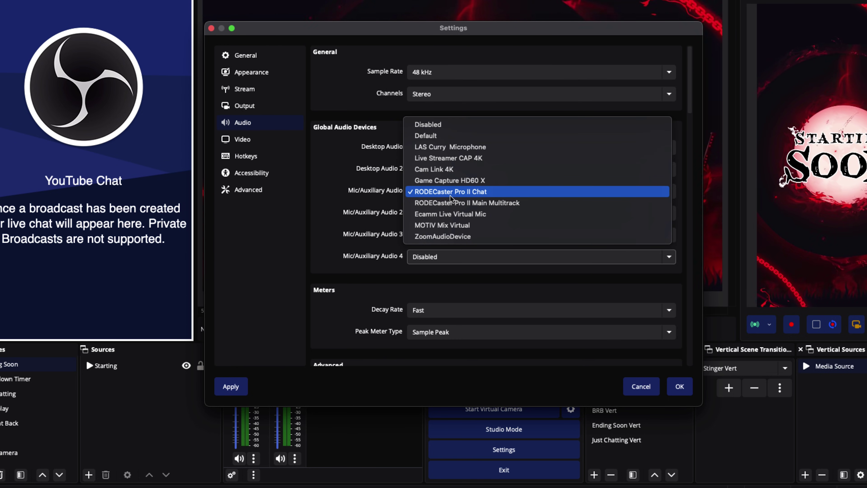
left_click(447, 196)
left_click(680, 386)
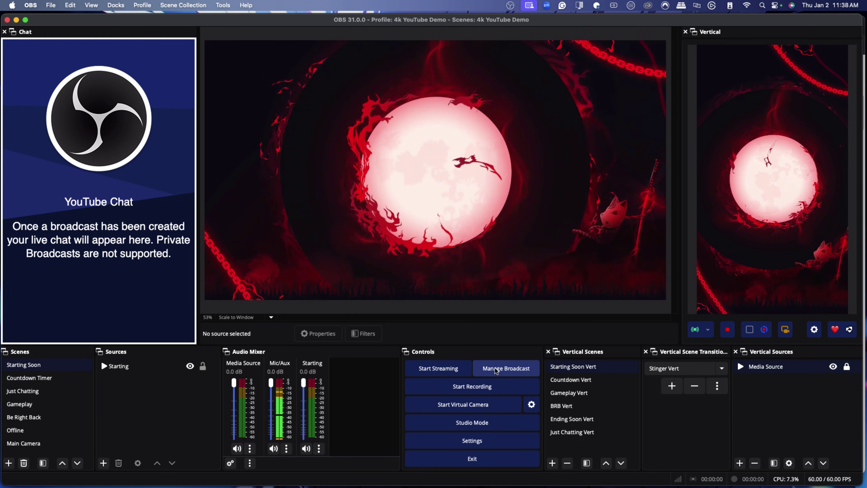
Open Manage Broadcast, enter the title 'Test Title', and view the Select Existing Broadcast list.
left_click(498, 369)
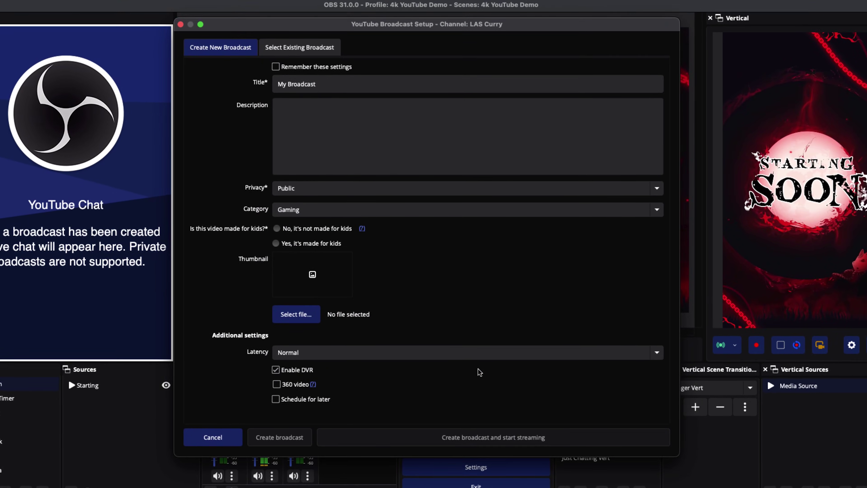
left_click_drag(314, 31, 324, 38)
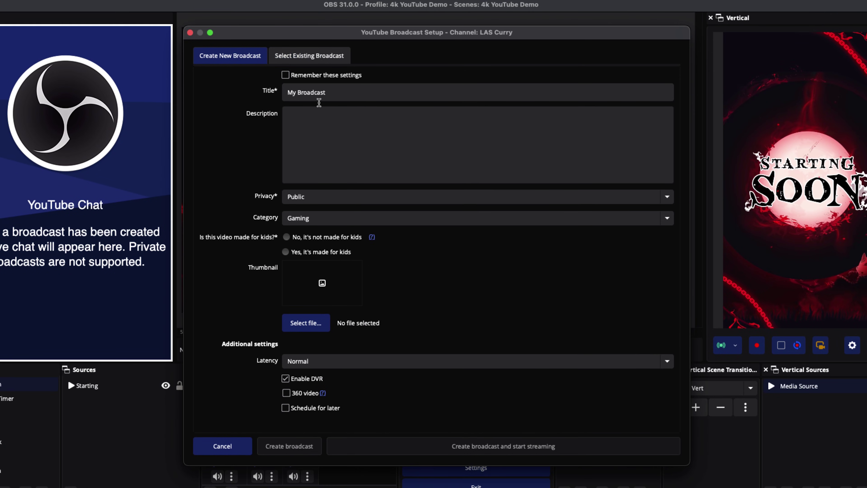
left_click(329, 93)
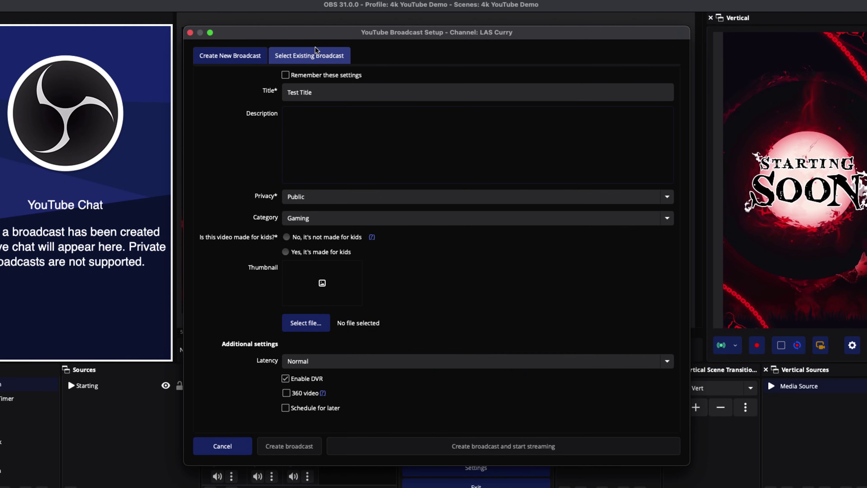
left_click(301, 56)
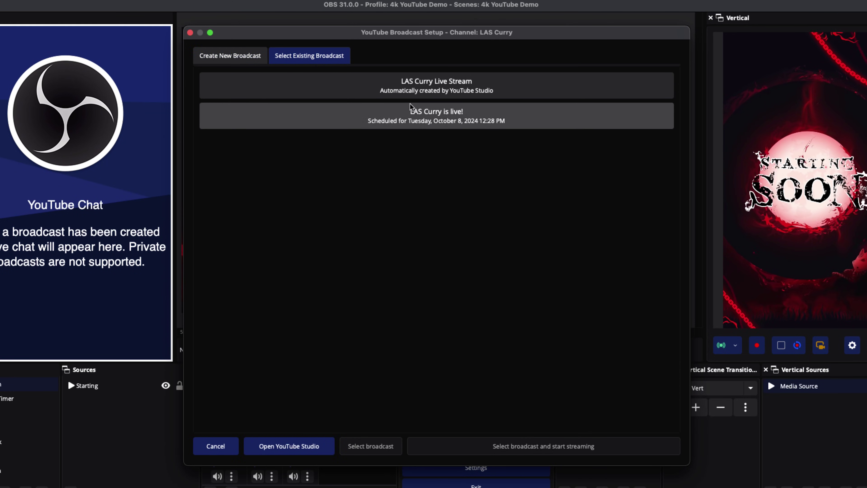
Back on Create New Broadcast, keep Privacy Public and choose 'No, it's not made for kids'.
left_click(228, 57)
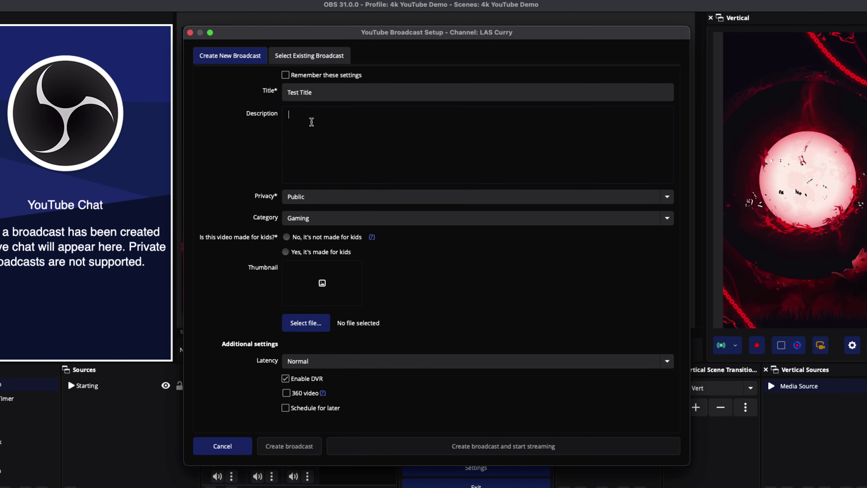
left_click(324, 200)
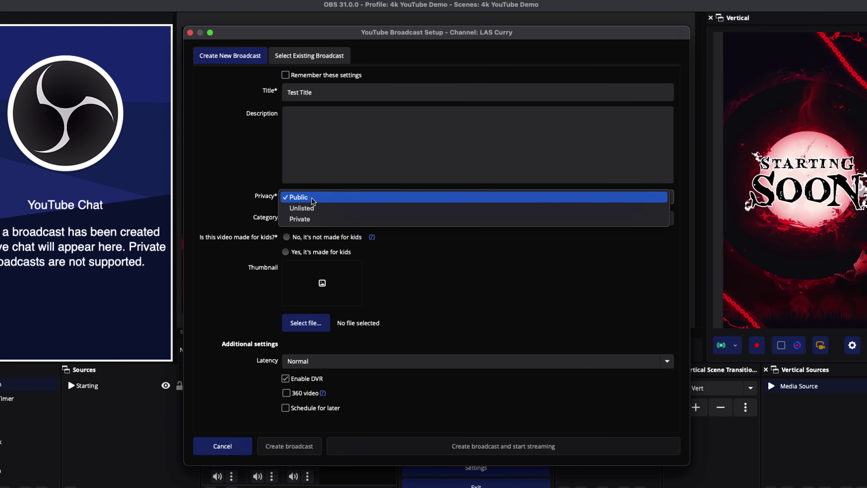
left_click(250, 199)
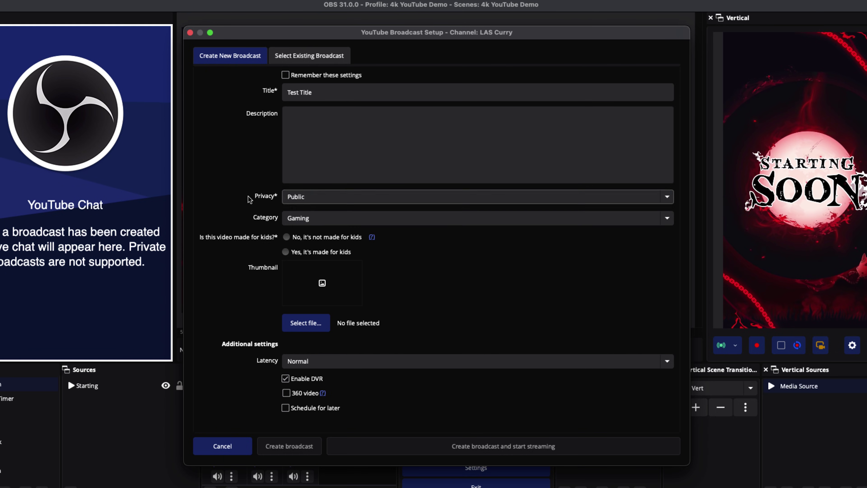
left_click(286, 238)
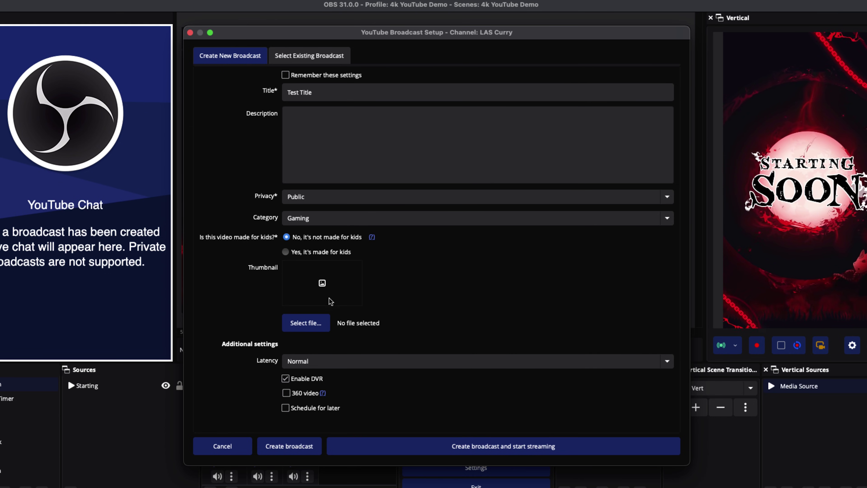
Choose Ultra low latency for the Test Title broadcast and close the YouTube Broadcast Setup.
left_click(335, 362)
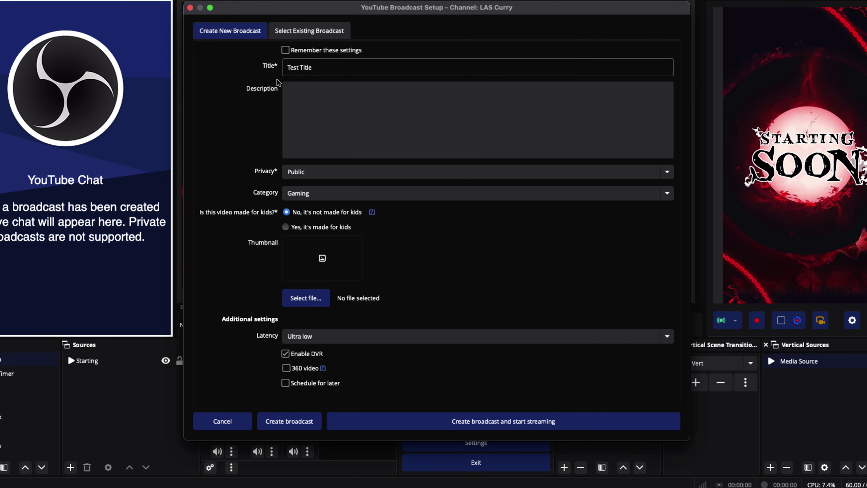
left_click(191, 8)
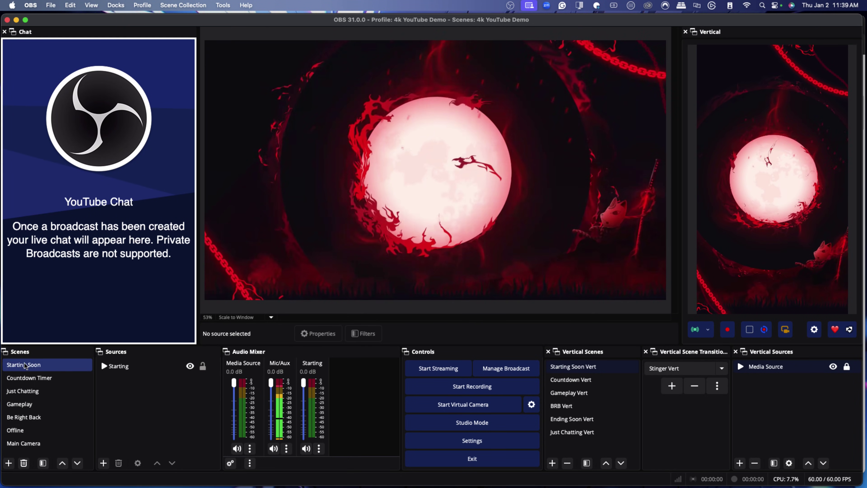
Switch the active scene to Gameplay, then to Just Chatting in the Scenes dock.
left_click(37, 403)
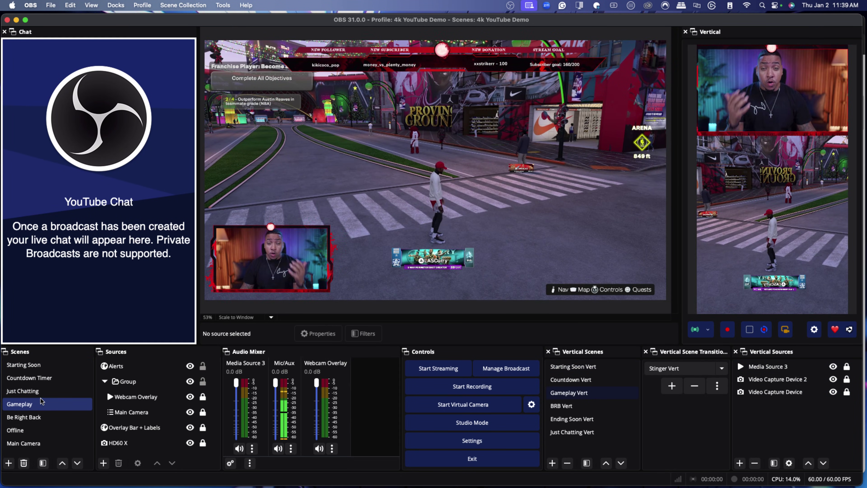
left_click(39, 393)
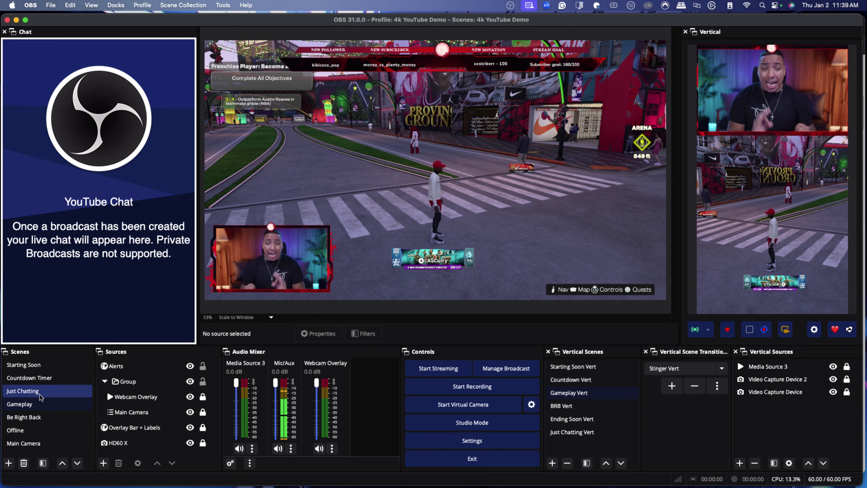